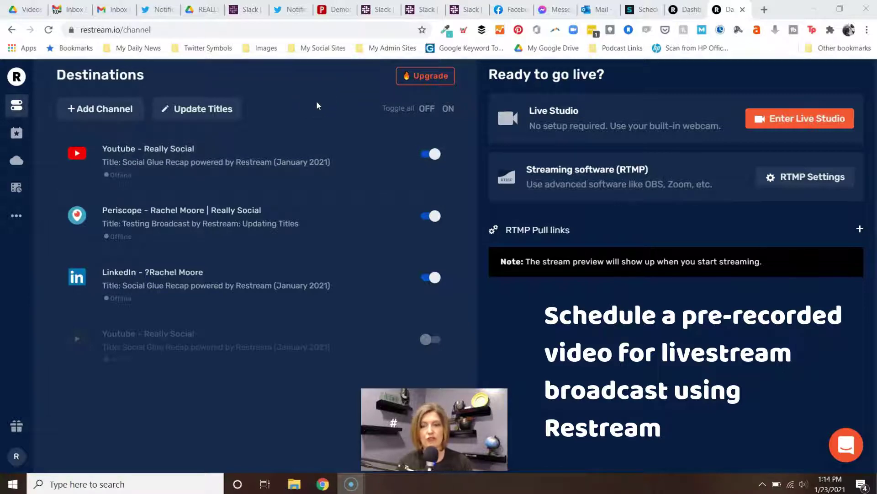
Open the Restream Scheduler and dismiss the New queue slot dialog without scheduling anything.
{"action": "left_click", "coordinate": [16, 188]}
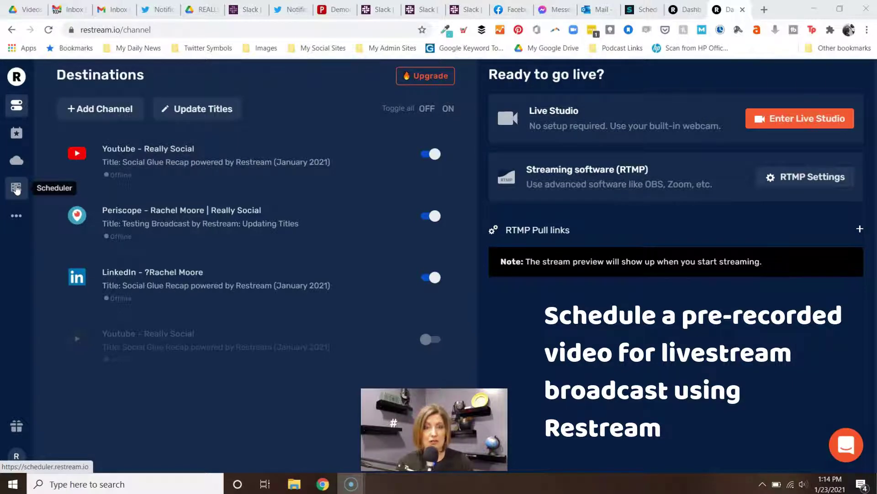
{"action": "left_click", "coordinate": [16, 189]}
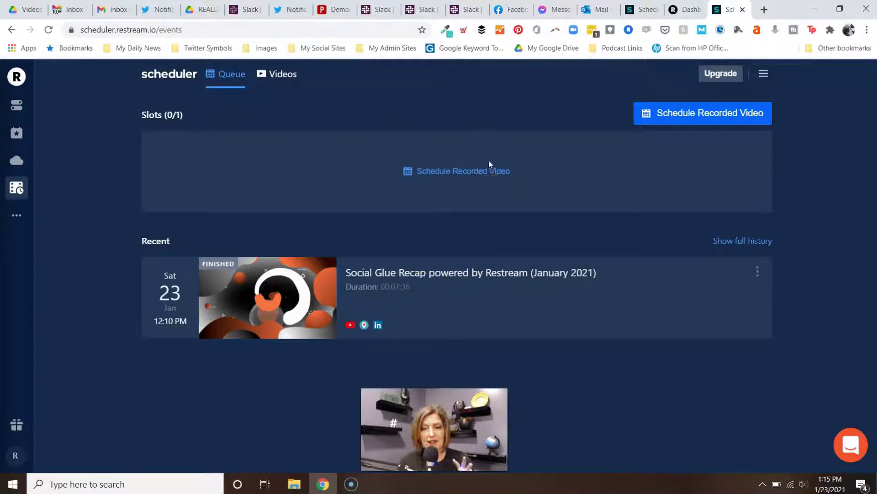
{"action": "left_click", "coordinate": [673, 114]}
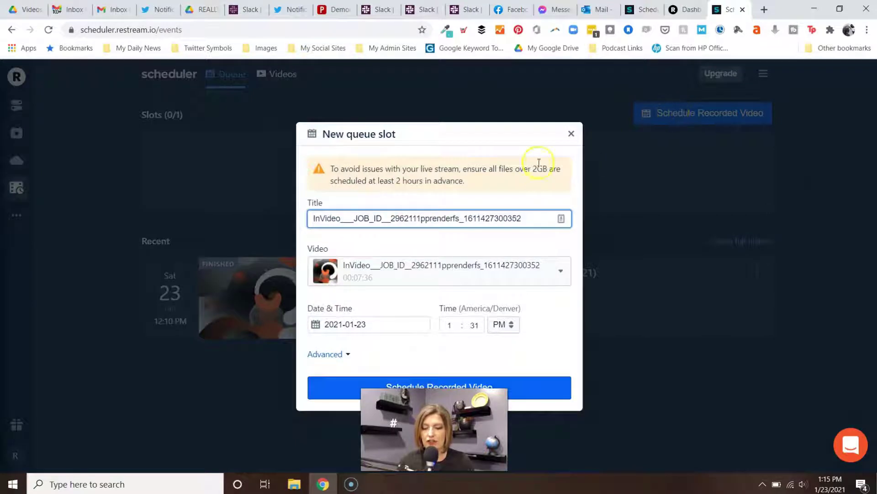
{"action": "left_click", "coordinate": [571, 134]}
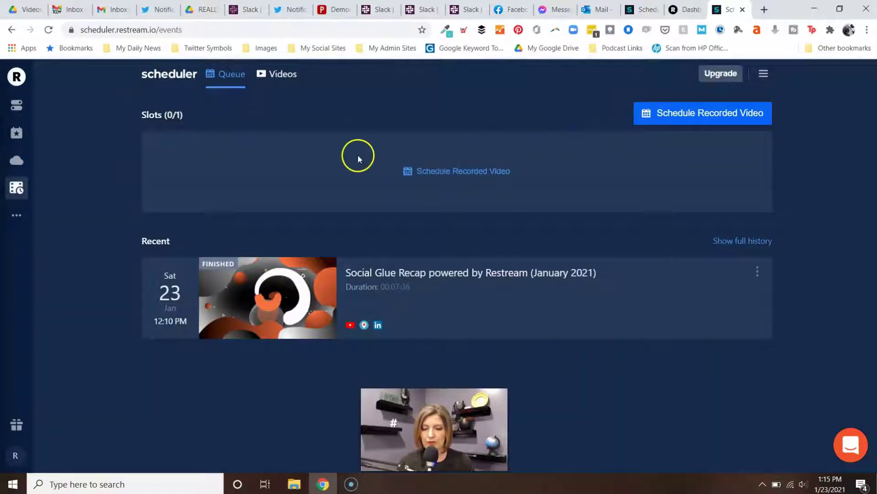
Switch to the Videos library and cancel the Upload Video file picker.
{"action": "left_click", "coordinate": [283, 75]}
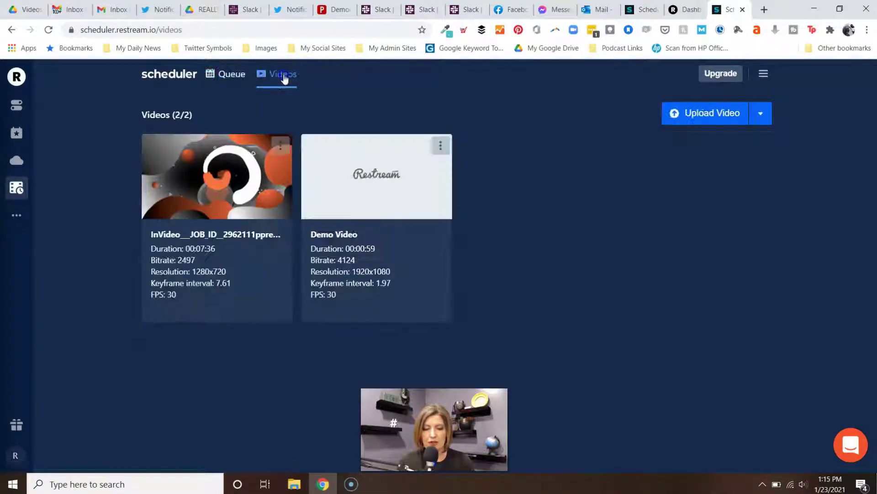
{"action": "left_click", "coordinate": [707, 113]}
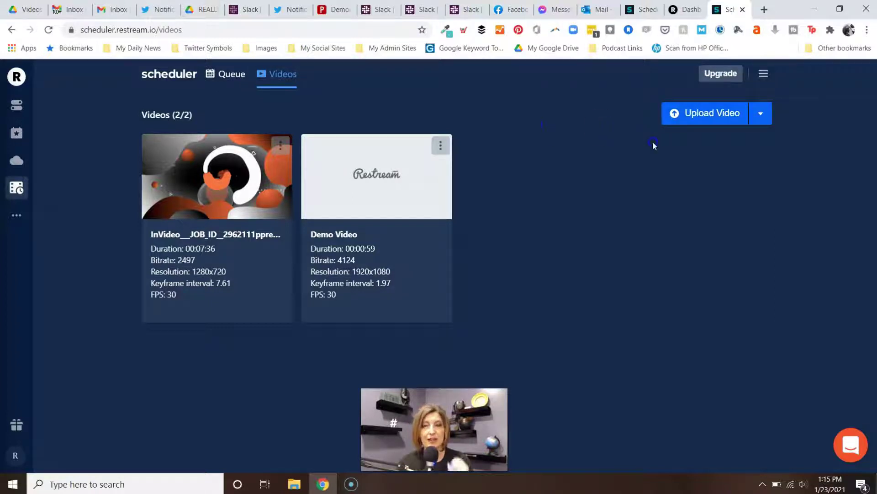
{"action": "left_click", "coordinate": [709, 114]}
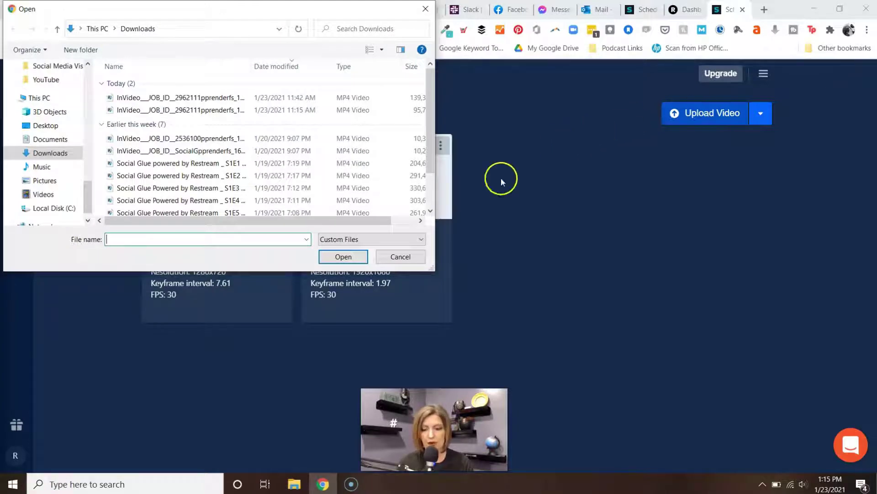
{"action": "left_click", "coordinate": [401, 258]}
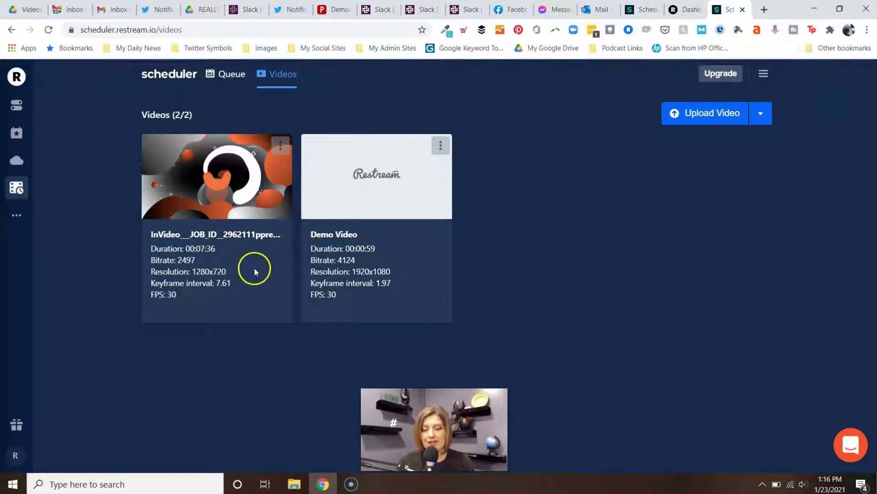
Schedule the 7:36 InVideo recording as a new queue slot and select its prefilled title.
{"action": "left_click", "coordinate": [281, 145]}
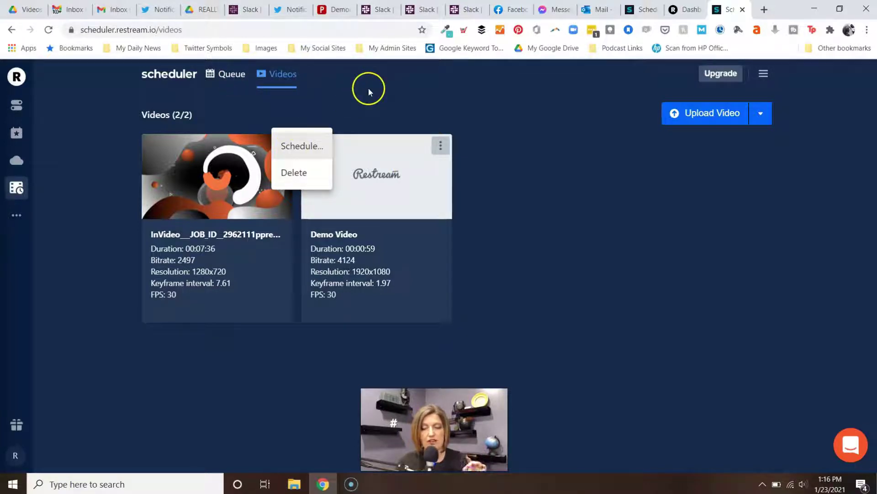
{"action": "left_click", "coordinate": [298, 146]}
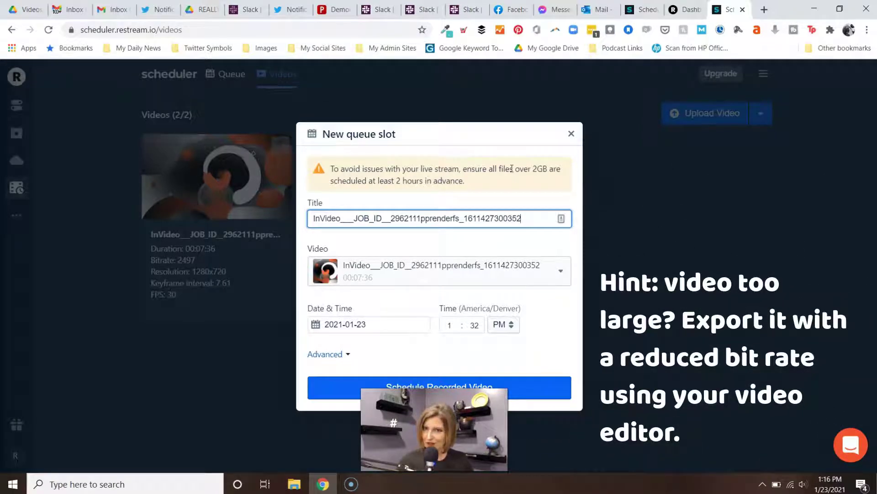
{"action": "left_click", "coordinate": [417, 218]}
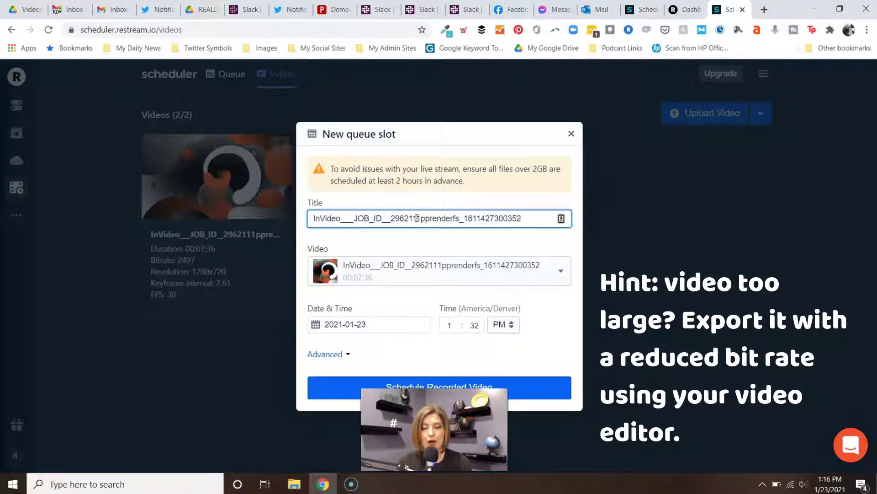
{"action": "double_click", "coordinate": [416, 218]}
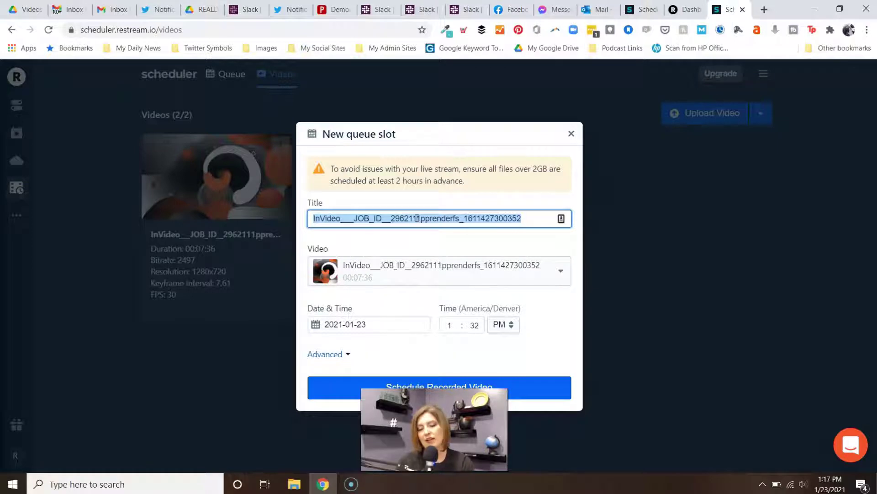
Retitle the slot 'Social Glue Recap powered by Restream (January 2021)', kept under 70 characters.
{"action": "type", "text": "Social G"}
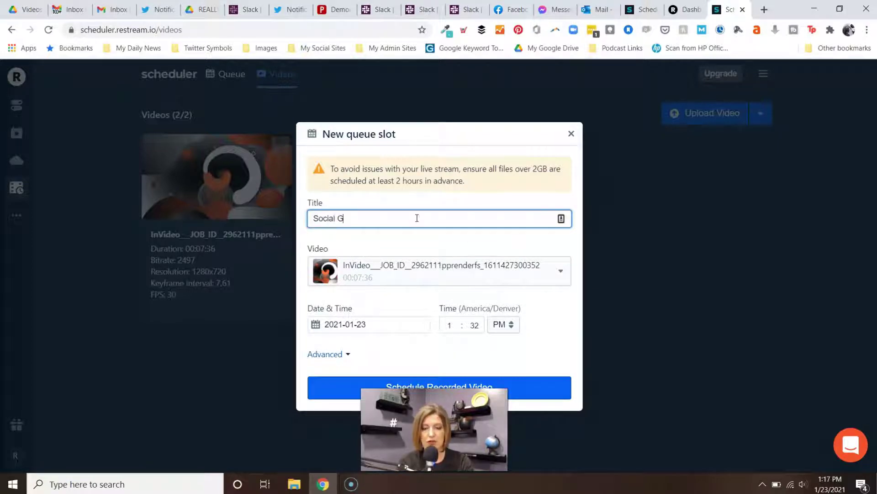
{"action": "type", "text": "lue Recap "}
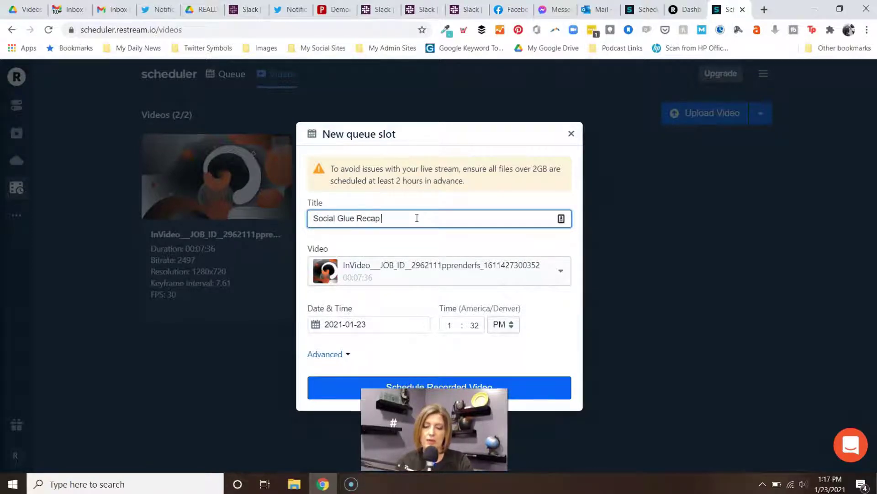
{"action": "type", "text": "powered by Restream "}
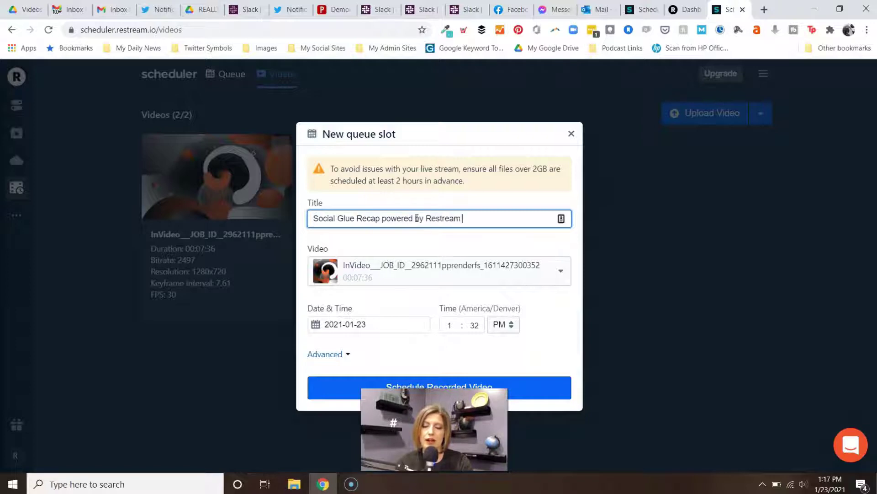
{"action": "type", "text": "(January 20210"}
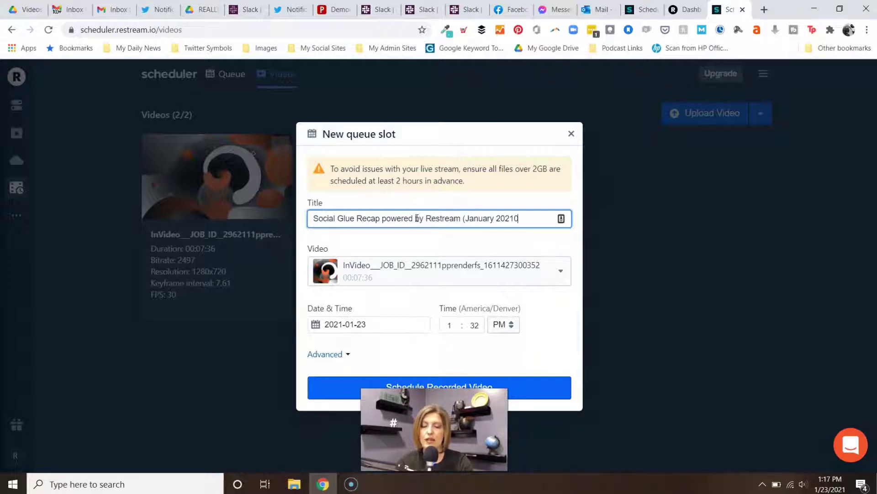
{"action": "key", "text": "BackSpace"}
{"action": "type", "text": ")"}
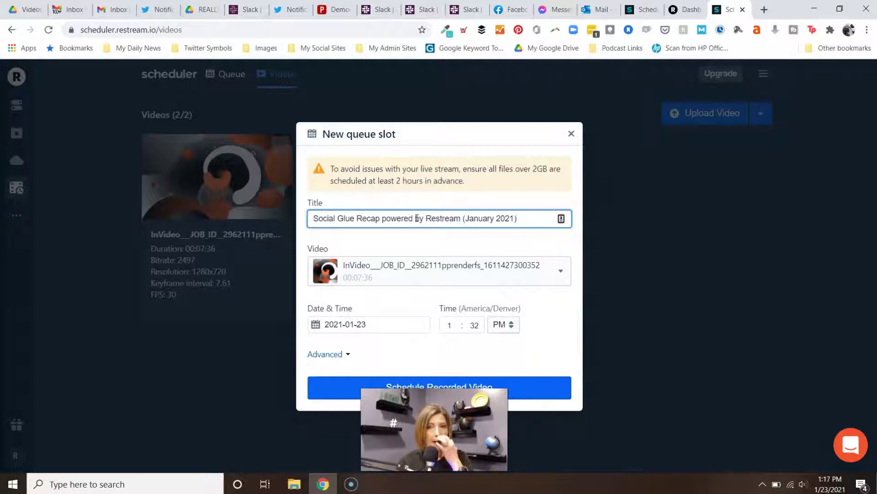
{"action": "type", "text": " featured"}
{"action": "key", "text": "BackSpace"}
{"action": "key", "text": "BackSpace"}
{"action": "type", "text": "ing Hol"}
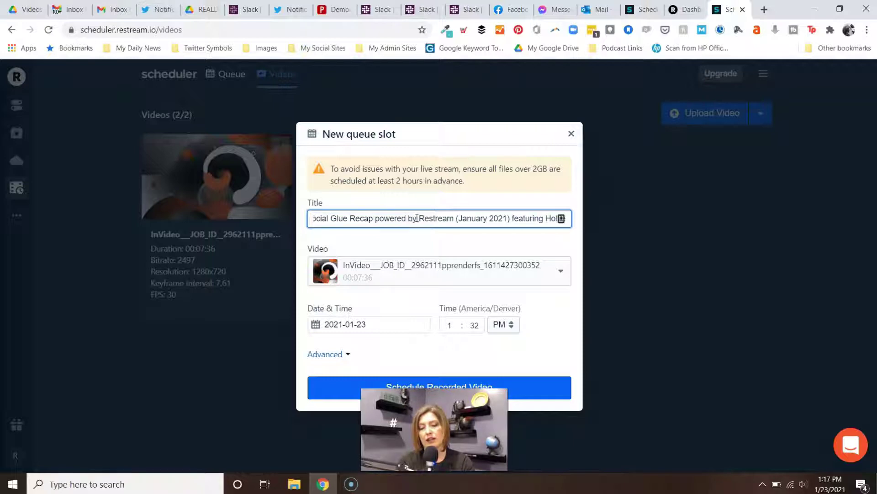
{"action": "type", "text": "lie Cle"}
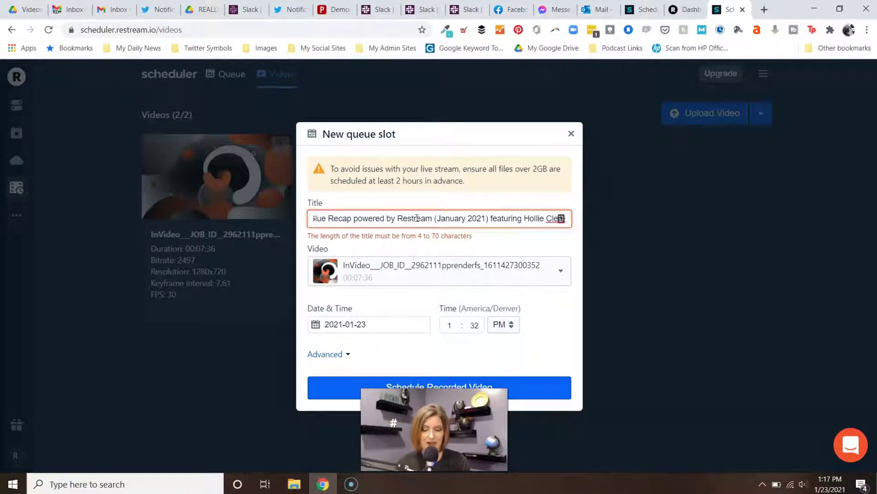
{"action": "key", "text": "BackSpace"}
{"action": "key", "text": "BackSpace"}
{"action": "key", "text": "BackSpace"}
{"action": "key", "text": "BackSpace"}
{"action": "key", "text": "BackSpace"}
{"action": "key", "text": "BackSpace"}
{"action": "key", "text": "BackSpace"}
{"action": "key", "text": "BackSpace"}
{"action": "key", "text": "BackSpace"}
{"action": "key", "text": "BackSpace"}
{"action": "key", "text": "BackSpace"}
{"action": "key", "text": "BackSpace"}
{"action": "key", "text": "BackSpace"}
{"action": "key", "text": "BackSpace"}
{"action": "key", "text": "BackSpace"}
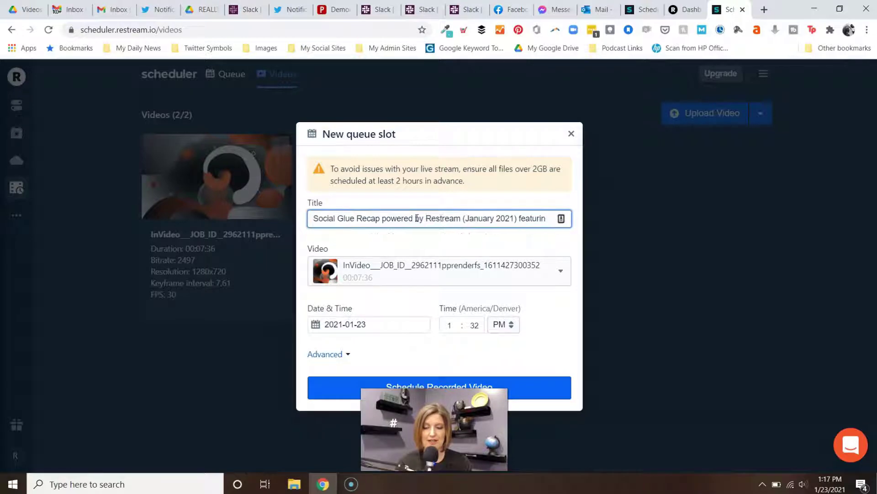
{"action": "key", "text": "BackSpace"}
{"action": "key", "text": "BackSpace"}
{"action": "key", "text": "BackSpace"}
{"action": "key", "text": "BackSpace"}
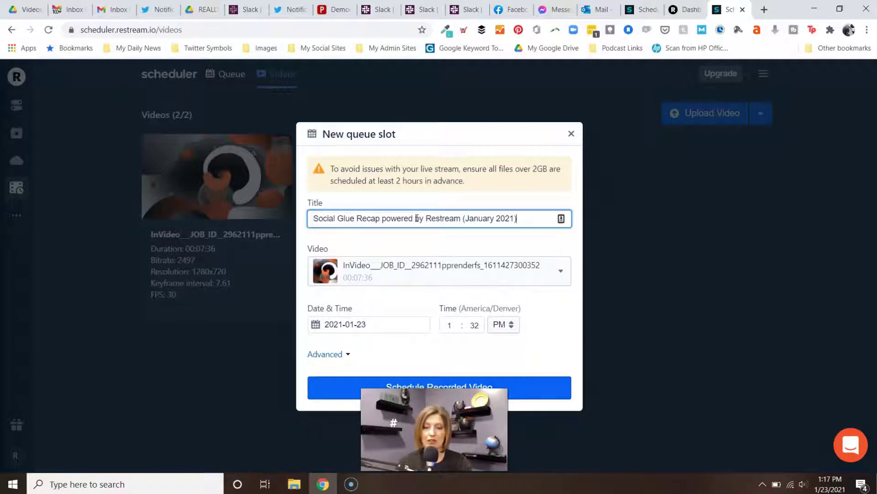
Reselect the InVideo recording as the slot's video and keep the date at 2021-01-23.
{"action": "left_click", "coordinate": [560, 273]}
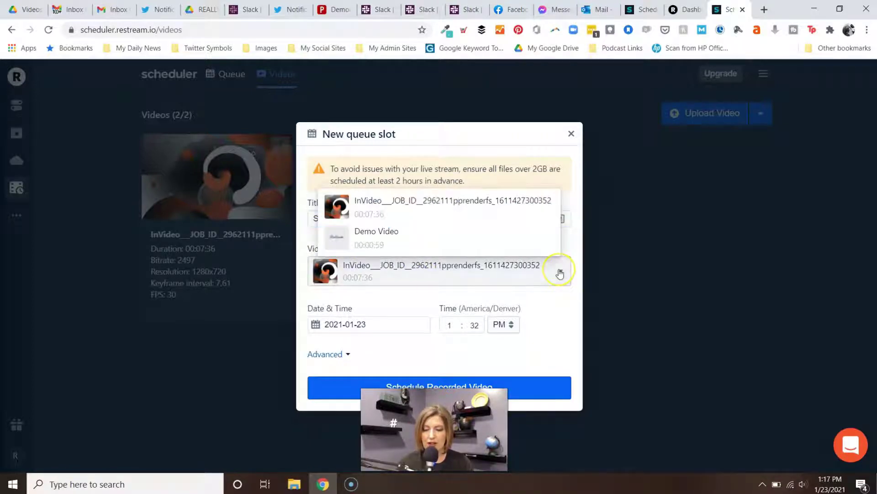
{"action": "left_click", "coordinate": [407, 203]}
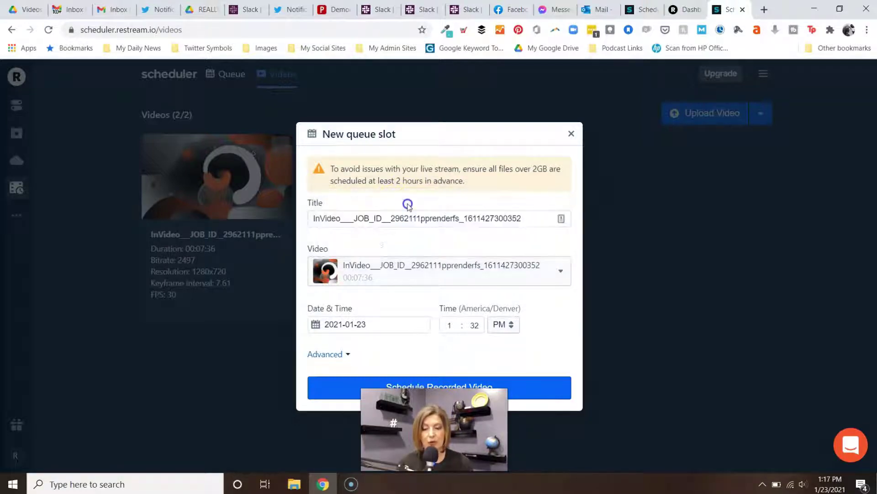
{"action": "left_click", "coordinate": [366, 325]}
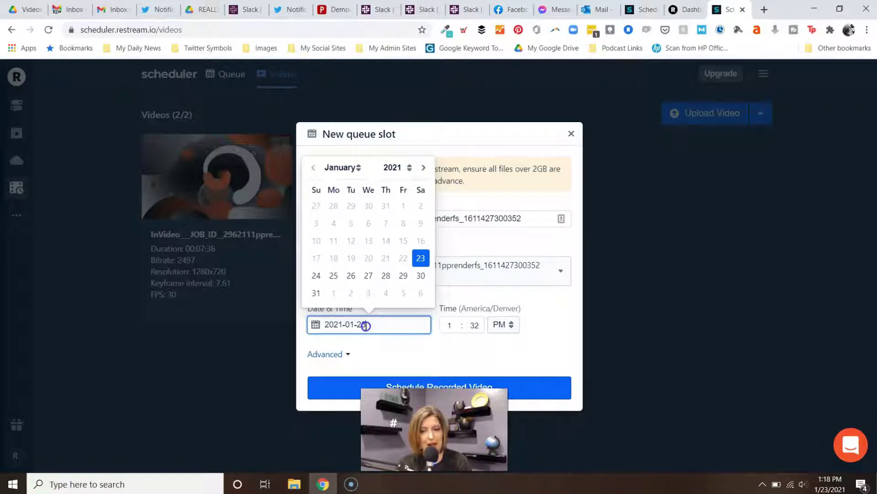
{"action": "left_click", "coordinate": [546, 321]}
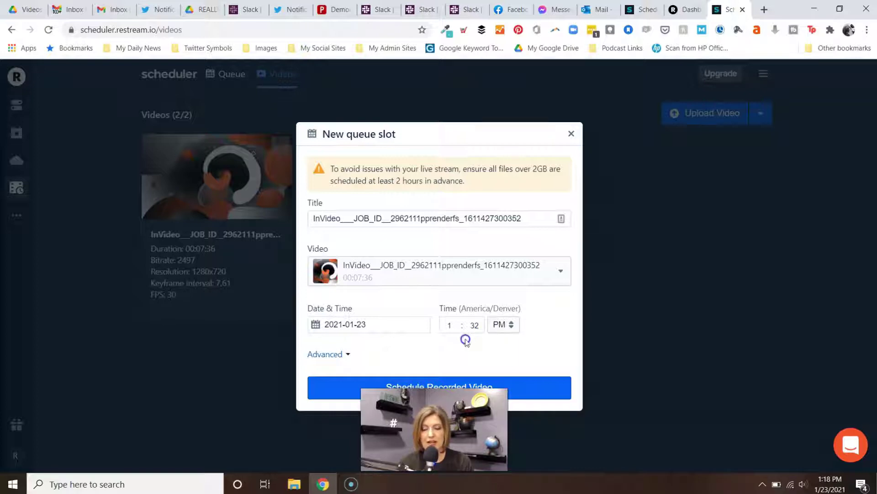
Try a 1:20 PM start time, then reselect the minutes after the too-soon warning.
{"action": "left_click", "coordinate": [473, 326]}
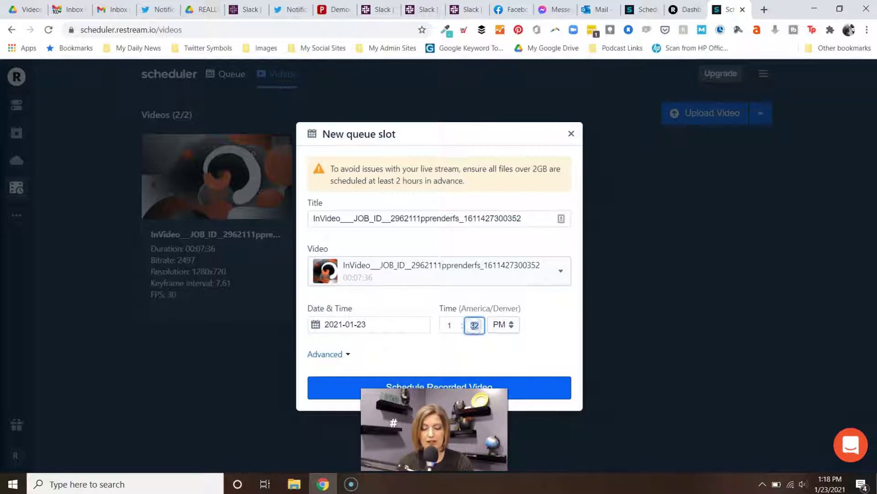
{"action": "type", "text": "20"}
{"action": "left_click", "coordinate": [530, 350]}
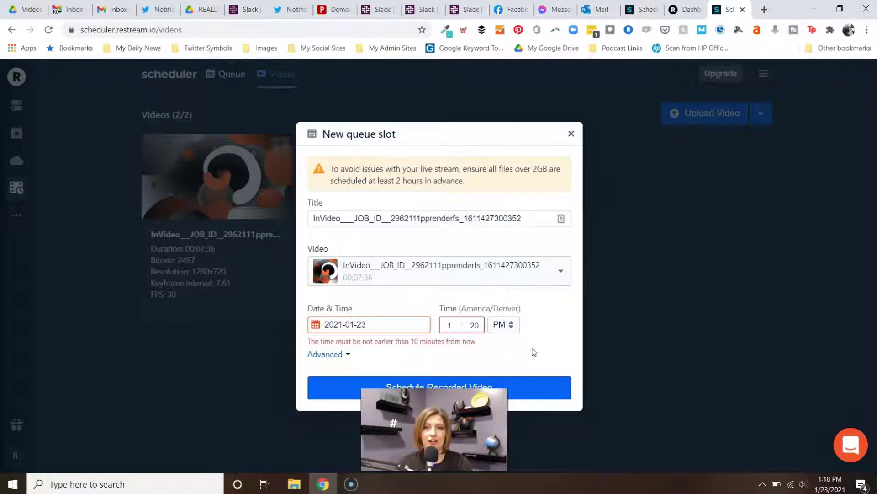
{"action": "double_click", "coordinate": [474, 325]}
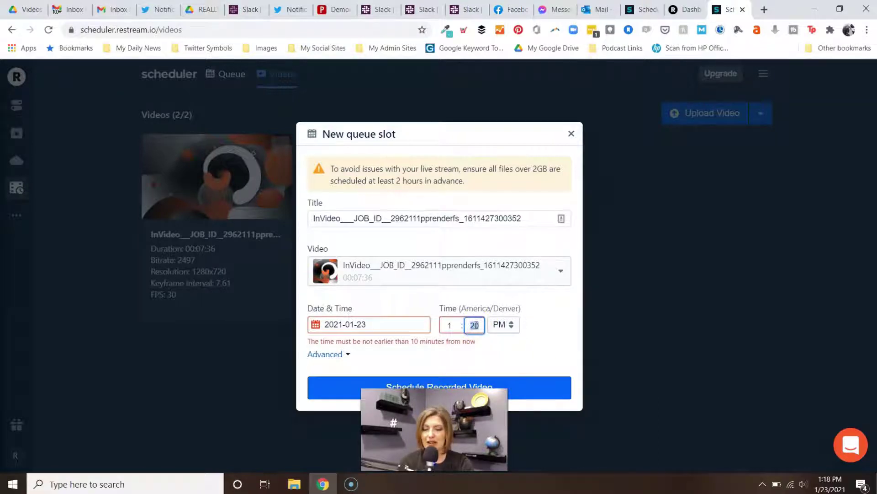
Set the slot's start time to 1:35 PM and reveal the advanced options.
{"action": "type", "text": "35"}
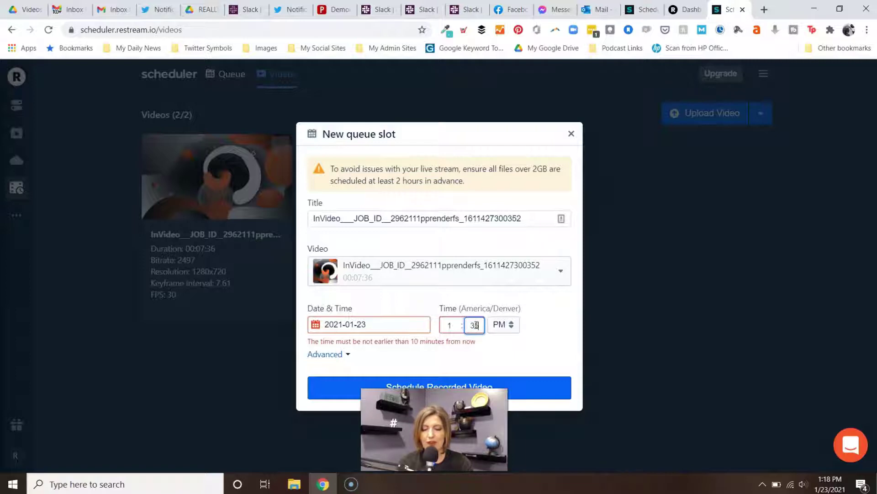
{"action": "left_click", "coordinate": [537, 345]}
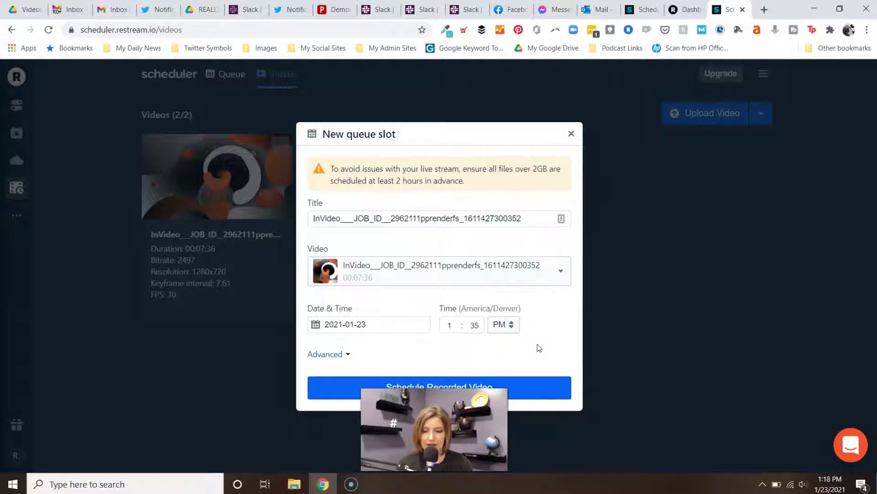
{"action": "left_click", "coordinate": [346, 354]}
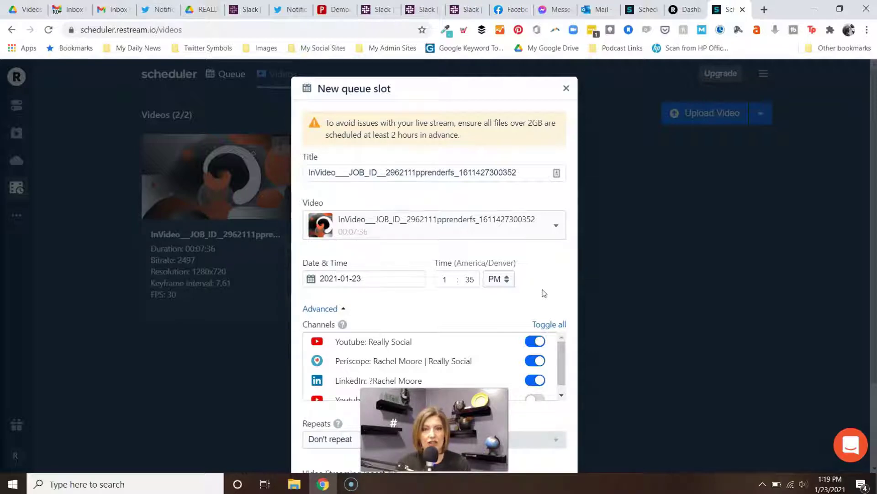
Turn Periscope and LinkedIn off, then switch every channel back on with Toggle all.
{"action": "left_click", "coordinate": [507, 310]}
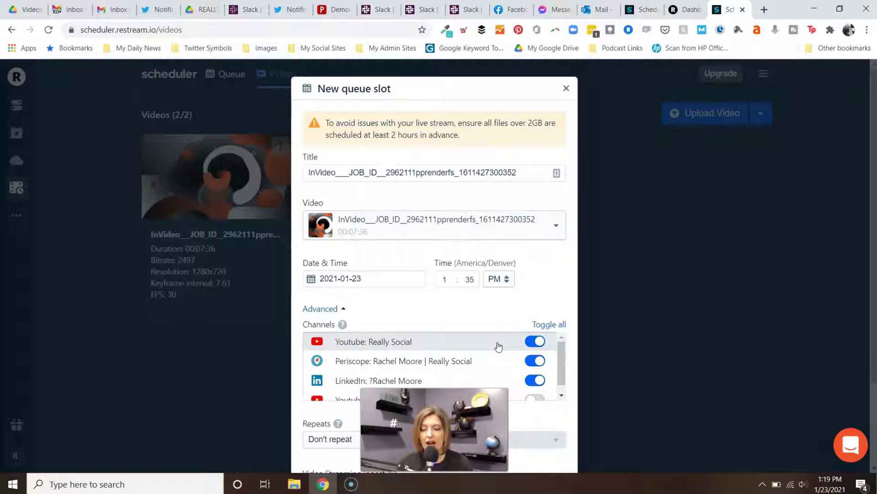
{"action": "left_click", "coordinate": [534, 361]}
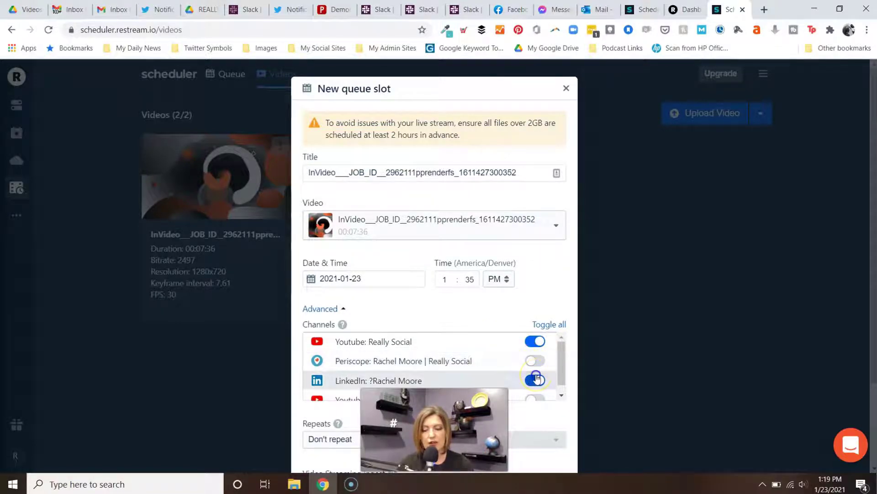
{"action": "left_click", "coordinate": [536, 378]}
{"action": "left_click", "coordinate": [552, 323]}
{"action": "left_click", "coordinate": [555, 323]}
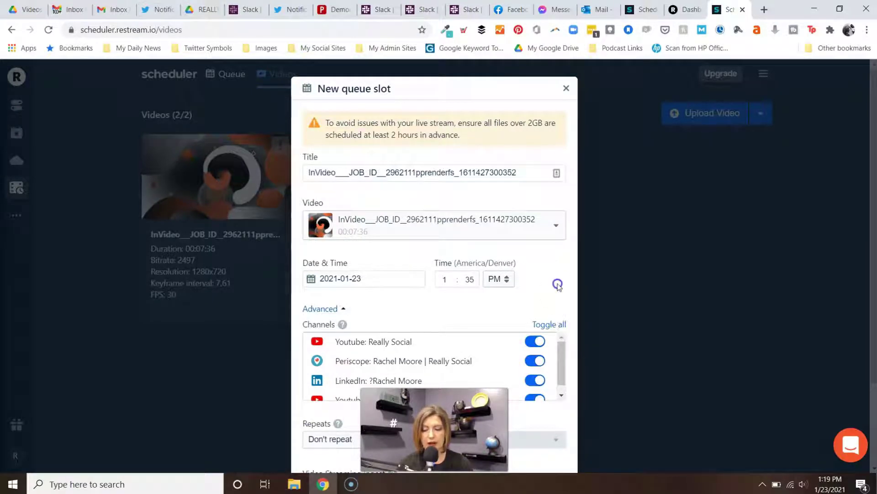
{"action": "scroll", "coordinate": [557, 284], "scroll_direction": "down", "scroll_amount": 2}
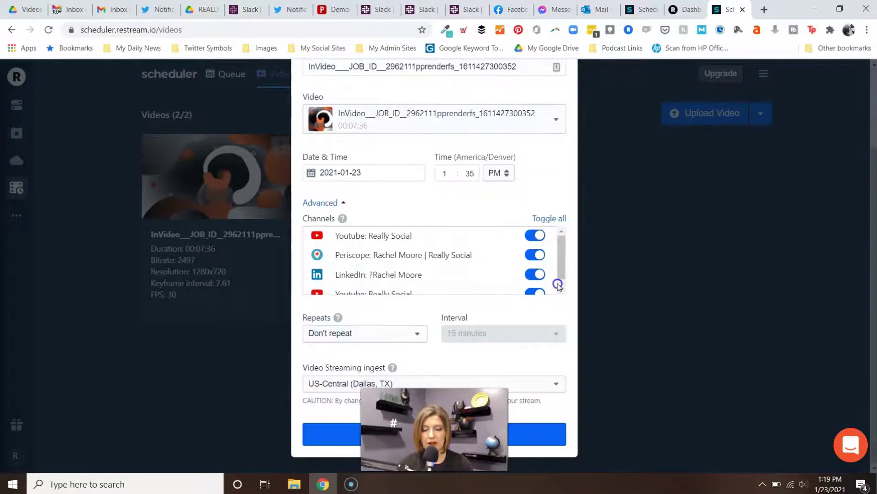
{"action": "left_click", "coordinate": [416, 339]}
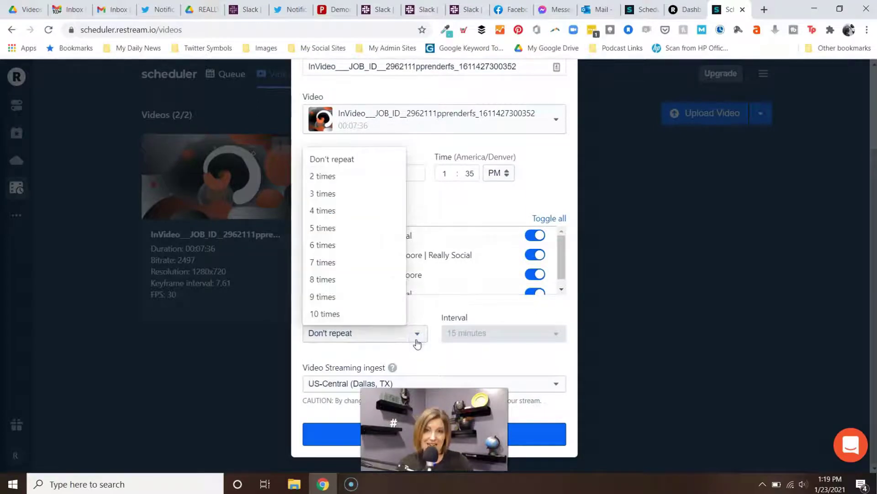
{"action": "left_click", "coordinate": [339, 179]}
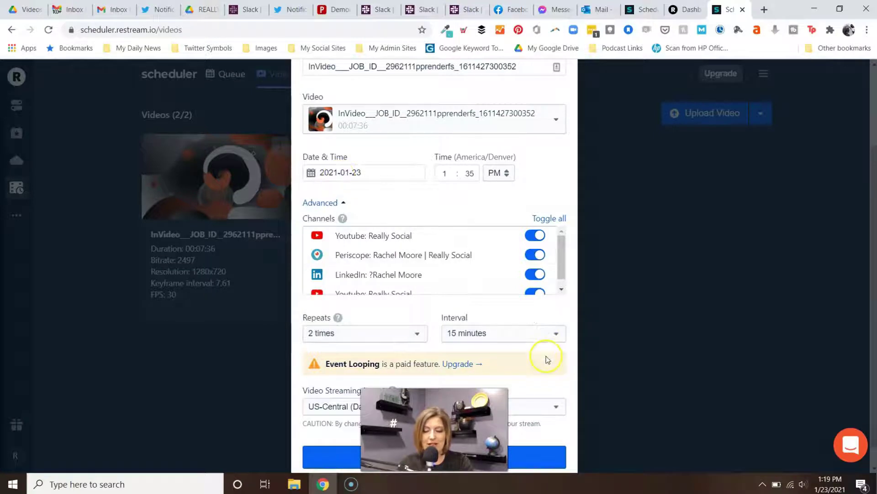
{"action": "left_click", "coordinate": [555, 341]}
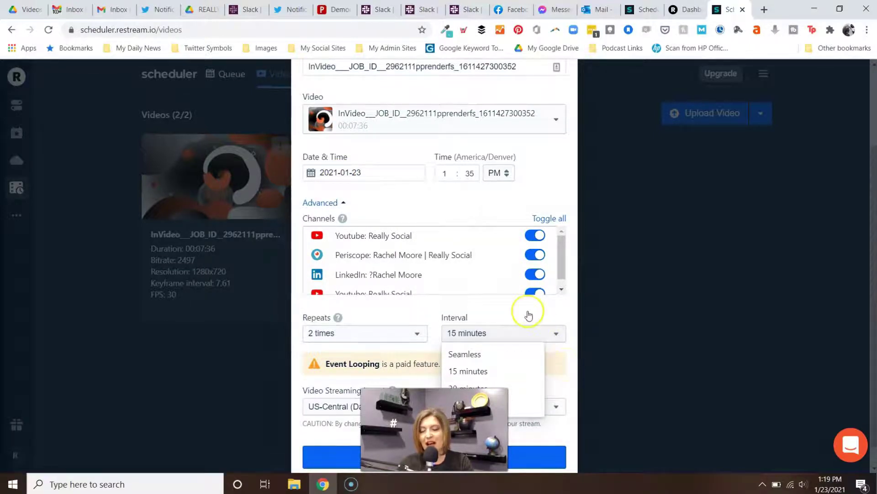
{"action": "scroll", "coordinate": [528, 315], "scroll_direction": "down", "scroll_amount": 1}
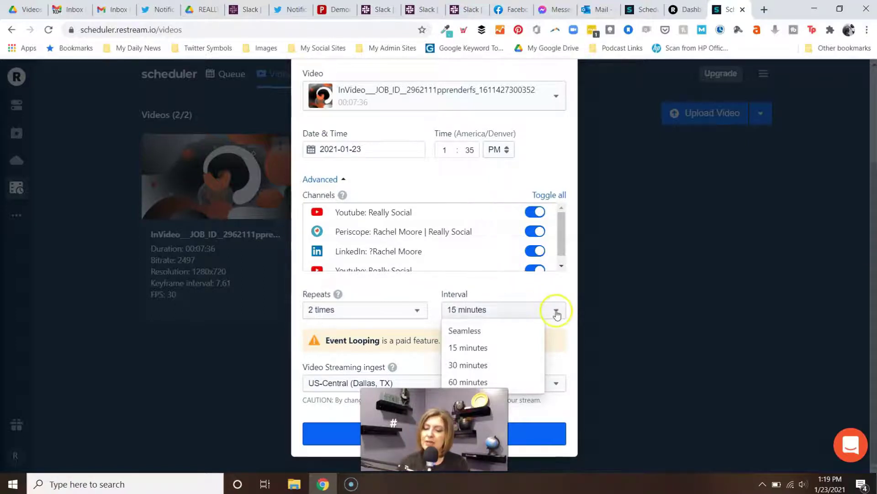
{"action": "left_click", "coordinate": [387, 315]}
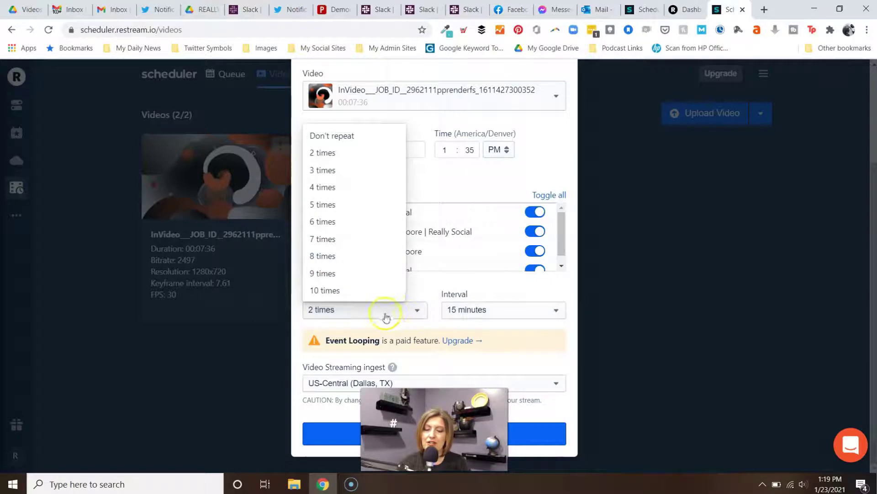
{"action": "left_click", "coordinate": [361, 137]}
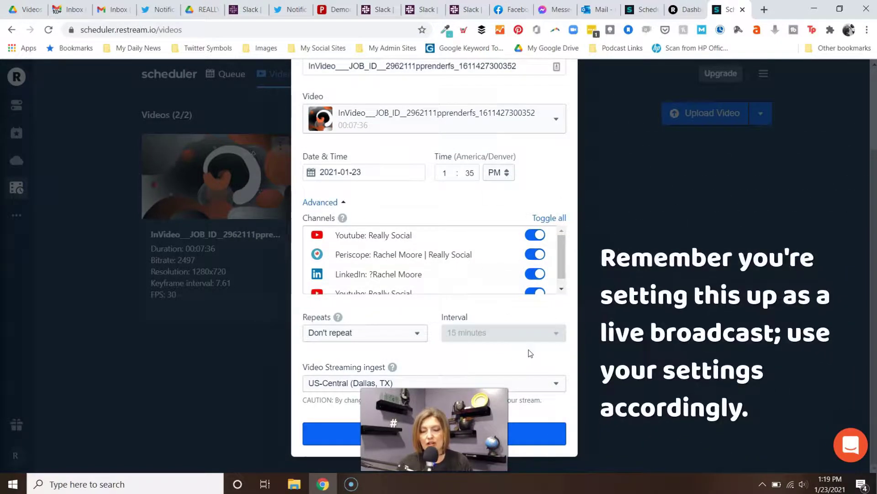
{"action": "left_click", "coordinate": [535, 386]}
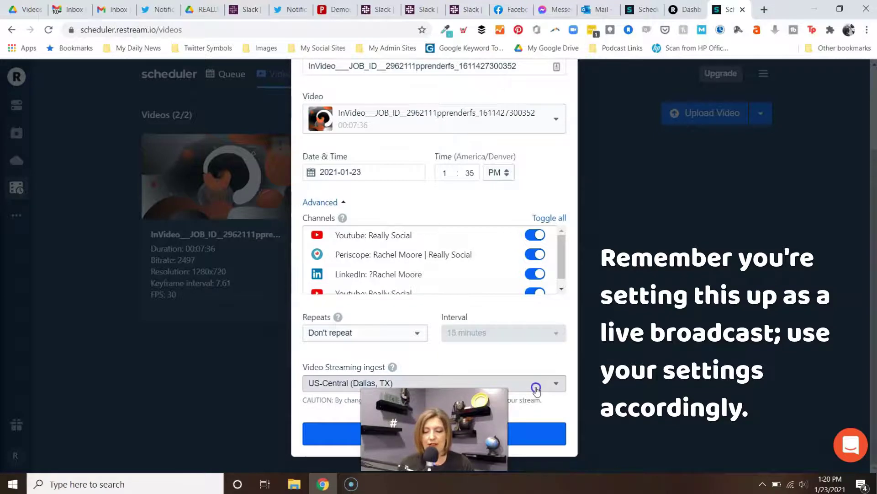
{"action": "left_click", "coordinate": [538, 392]}
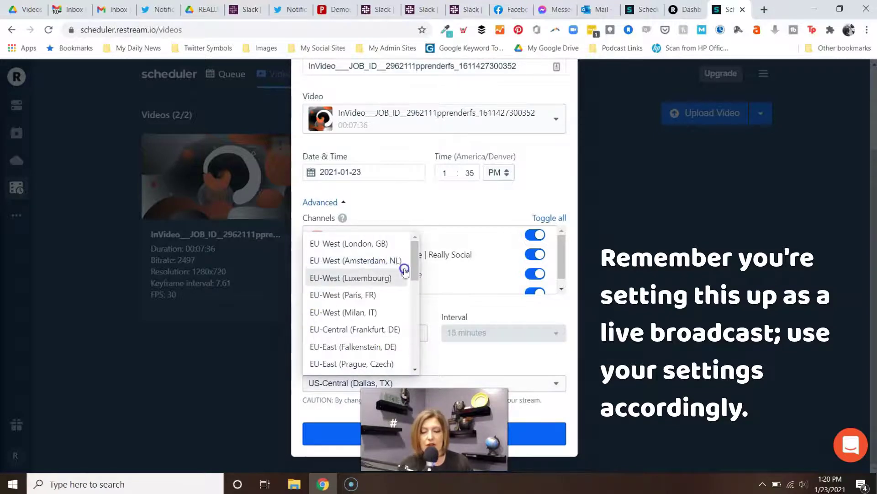
{"action": "left_click_drag", "start_coordinate": [416, 275], "coordinate": [416, 337]}
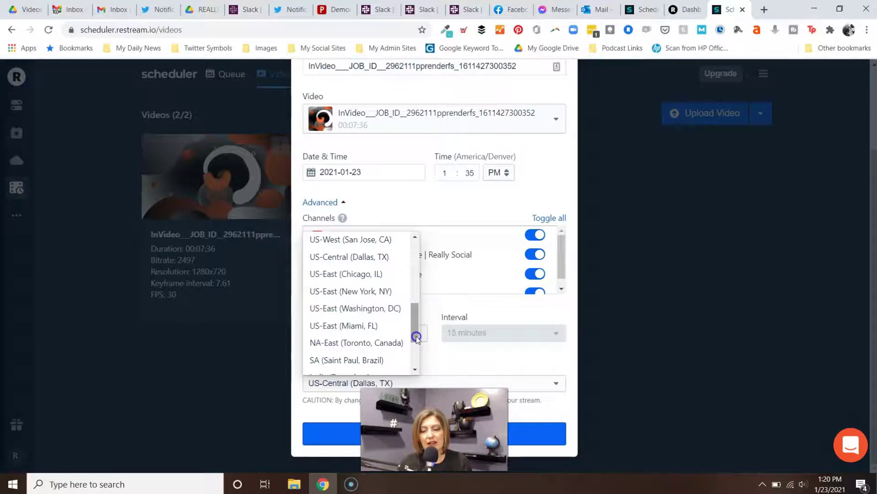
{"action": "left_click", "coordinate": [514, 364]}
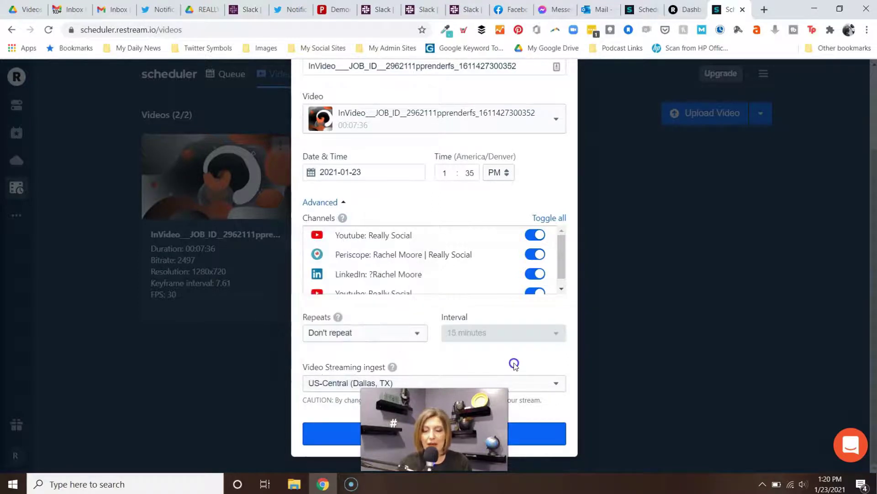
{"action": "left_click", "coordinate": [536, 438]}
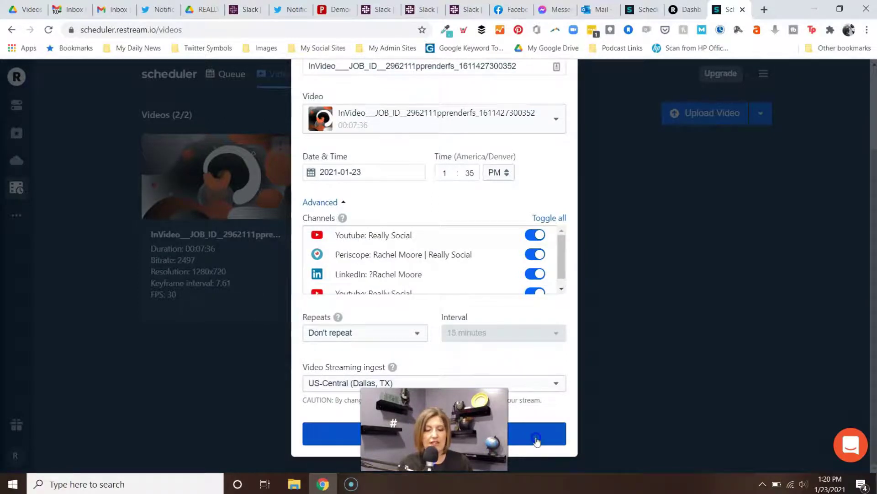
{"action": "scroll", "coordinate": [542, 172], "scroll_direction": "up", "scroll_amount": 3}
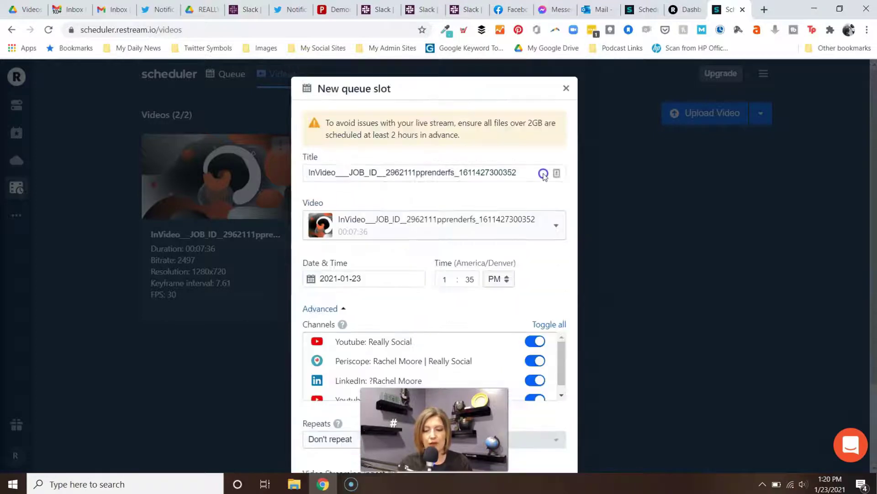
Close the slot form and check the Social Glue Recap stream's replay views in YouTube Studio.
{"action": "left_click", "coordinate": [566, 88]}
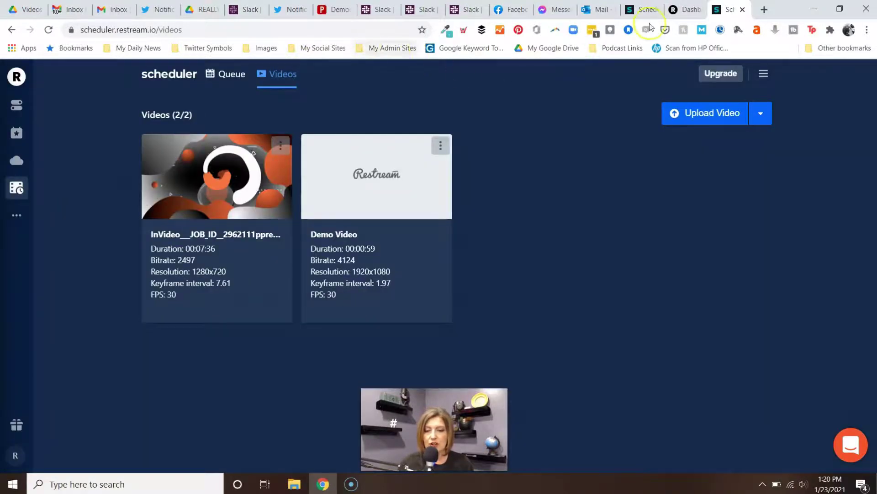
{"action": "left_click", "coordinate": [764, 9]}
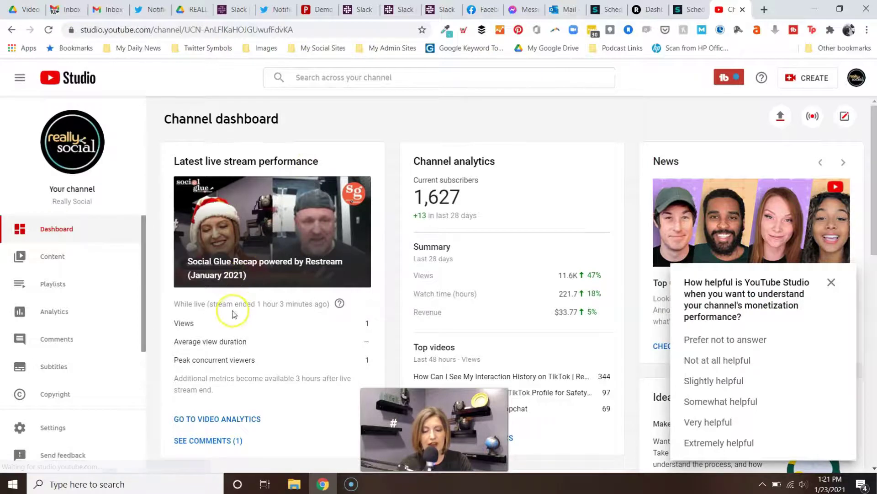
{"action": "left_click", "coordinate": [269, 312]}
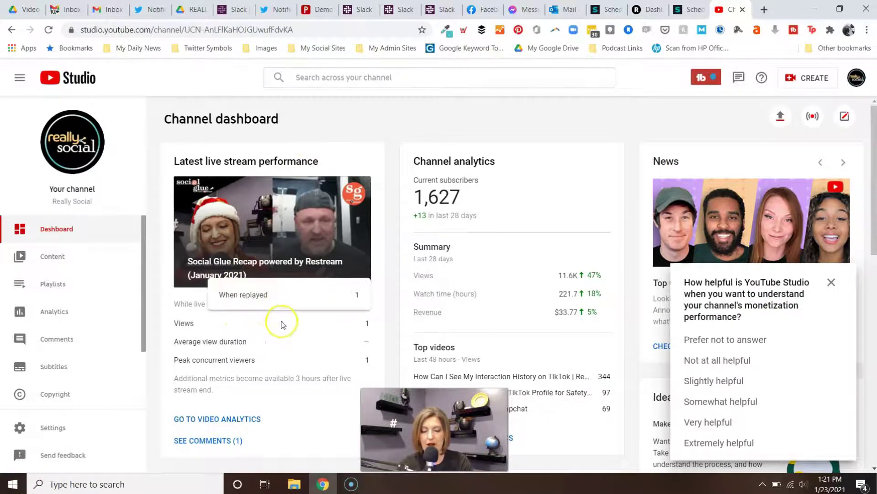
{"action": "left_click", "coordinate": [281, 325]}
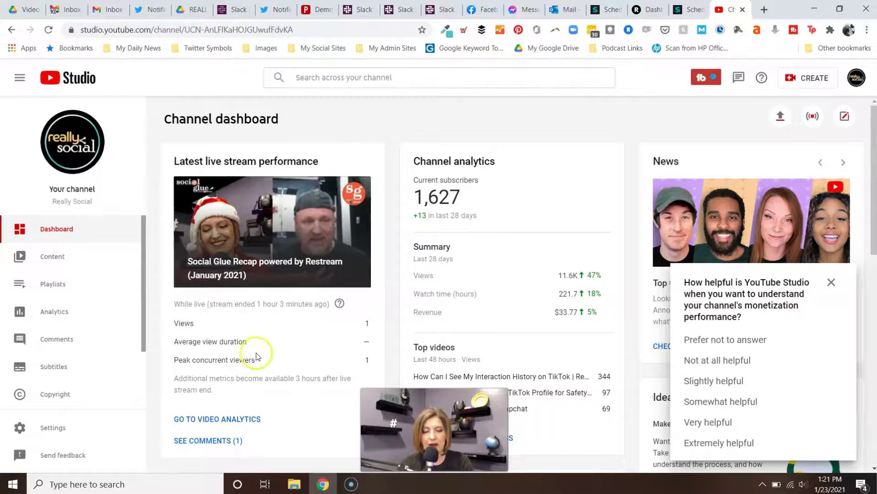
{"action": "left_click", "coordinate": [231, 307]}
{"action": "left_click", "coordinate": [230, 334]}
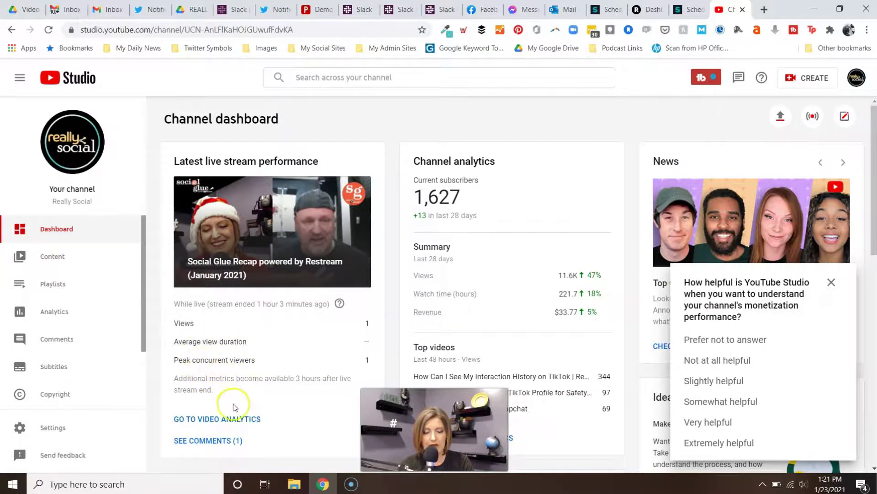
Open video analytics for the Social Glue Recap live stream to review its views.
{"action": "left_click", "coordinate": [231, 419]}
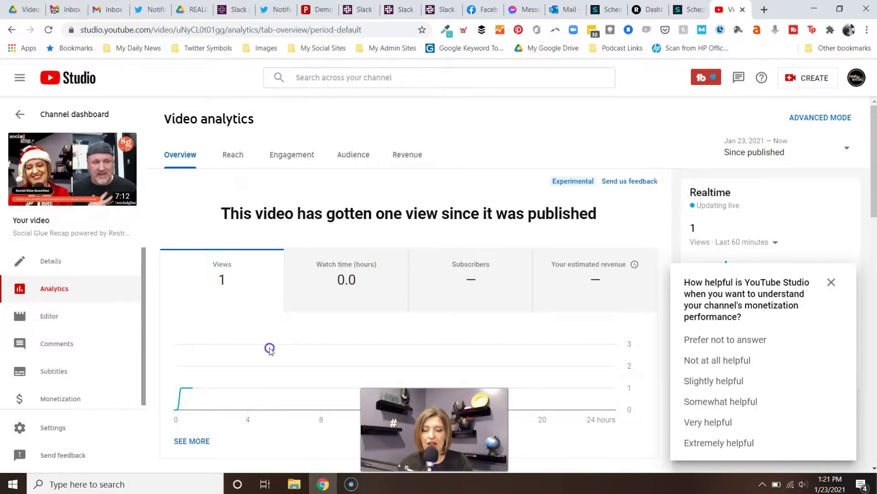
Back on Restream's Queue tab, browse the video list in a new recorded-video slot, then cancel it.
{"action": "left_click", "coordinate": [690, 9]}
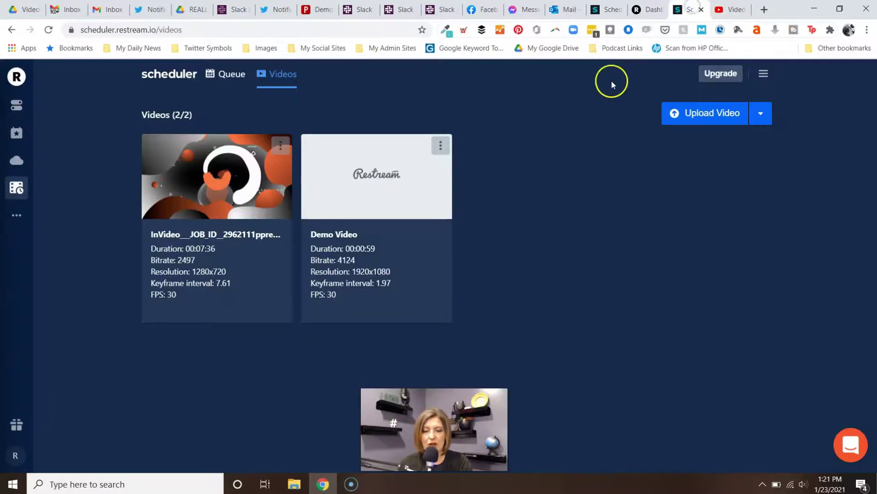
{"action": "left_click", "coordinate": [223, 76]}
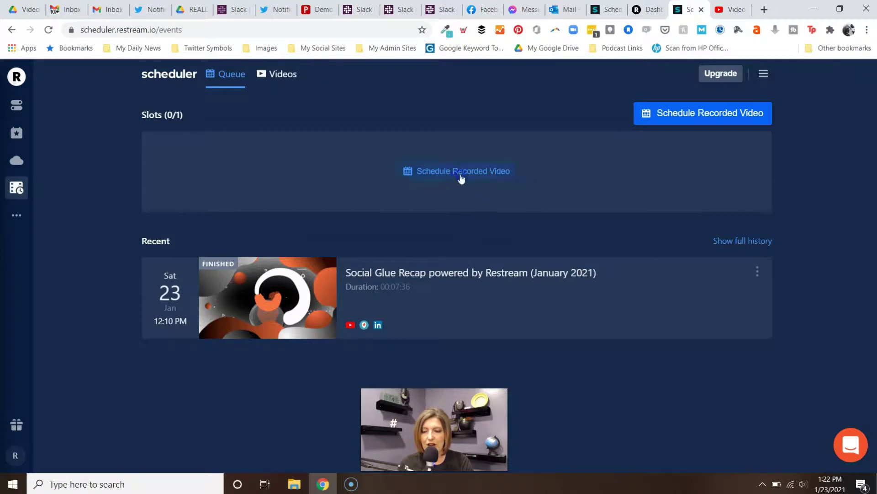
{"action": "left_click", "coordinate": [694, 115]}
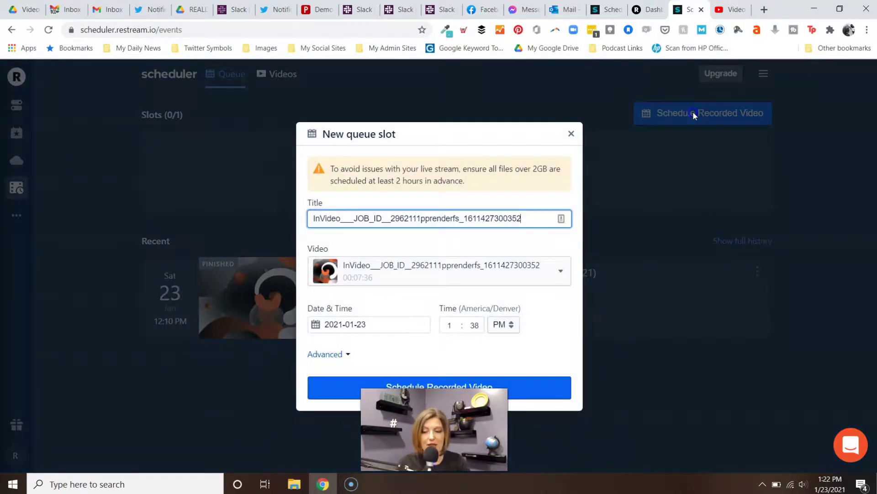
{"action": "left_click", "coordinate": [555, 277]}
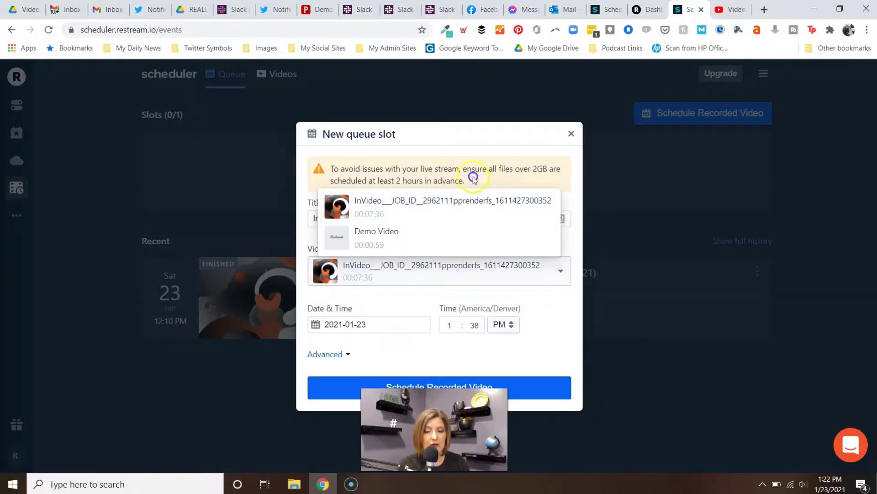
{"action": "left_click", "coordinate": [475, 133]}
{"action": "left_click", "coordinate": [577, 135]}
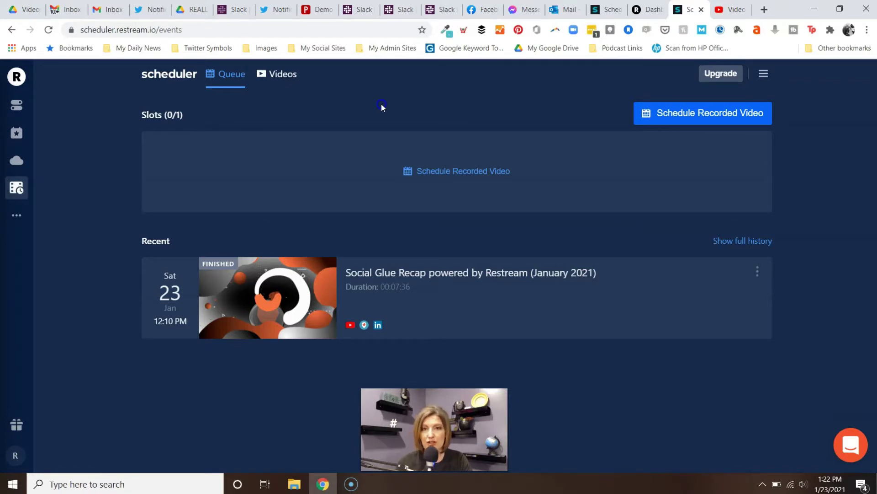
{"action": "left_click", "coordinate": [186, 168]}
{"action": "left_click", "coordinate": [14, 407]}
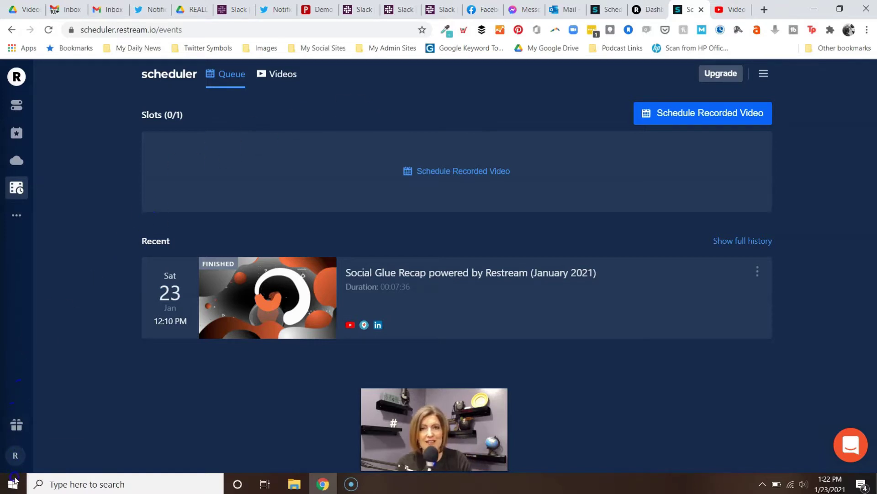